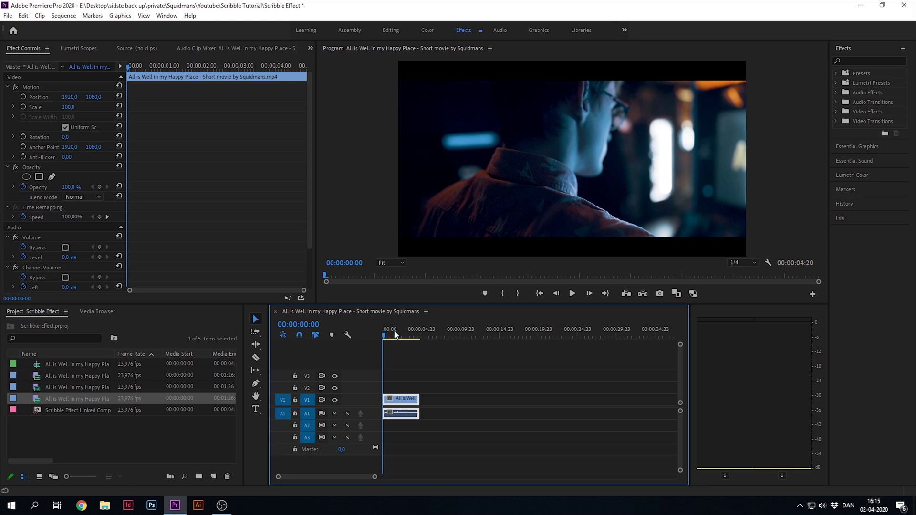
- Find the shot where he adjusts his glasses and replace that clip with an After Effects composition
click(402, 329)
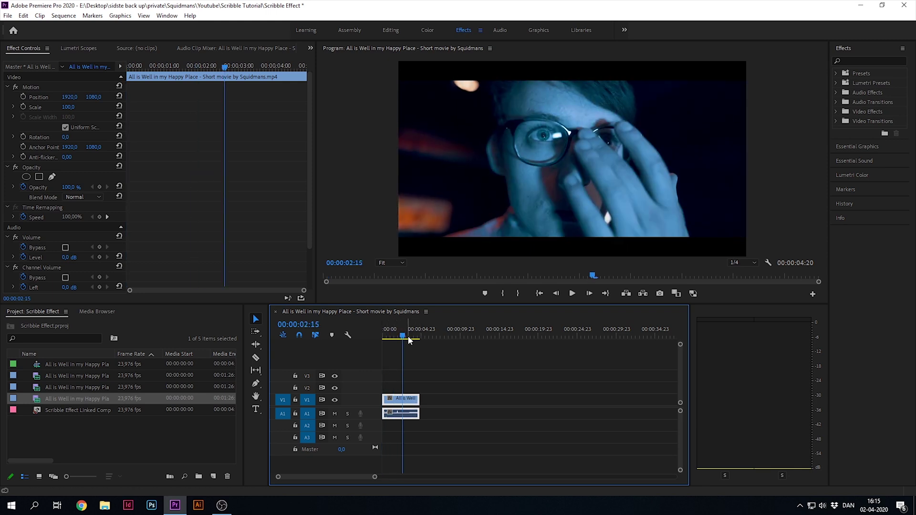
drag(402, 335, 402, 326)
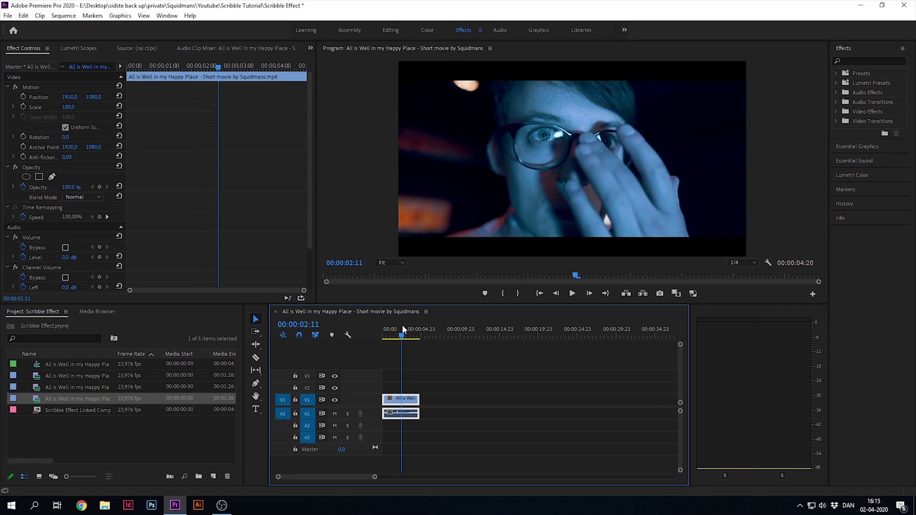
right_click(406, 407)
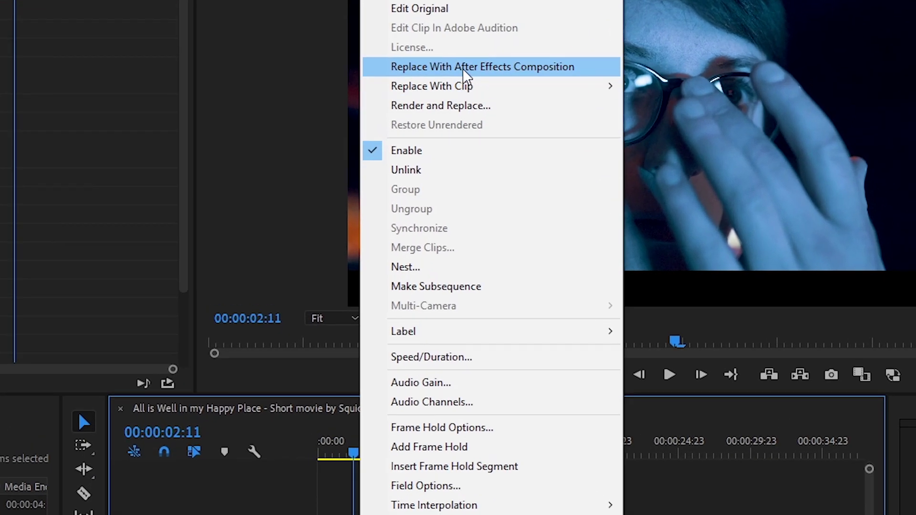
click(461, 126)
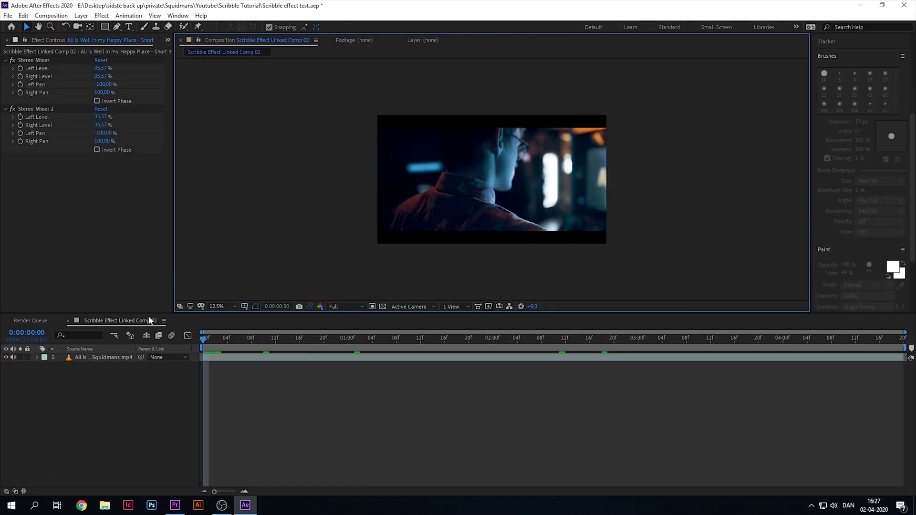
- Duplicate the video layer, set a 14 px Single Frame brush, and move to 0:00:01:00
click(89, 357)
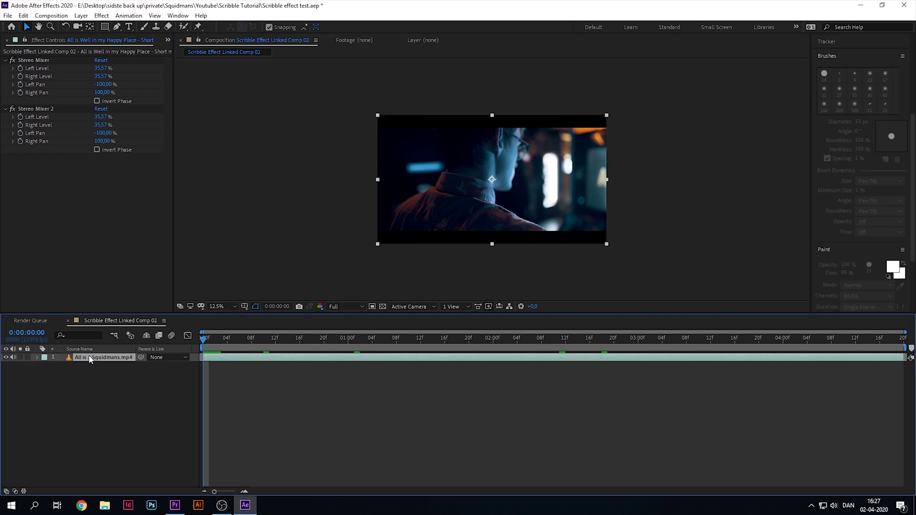
key(ctrl+d)
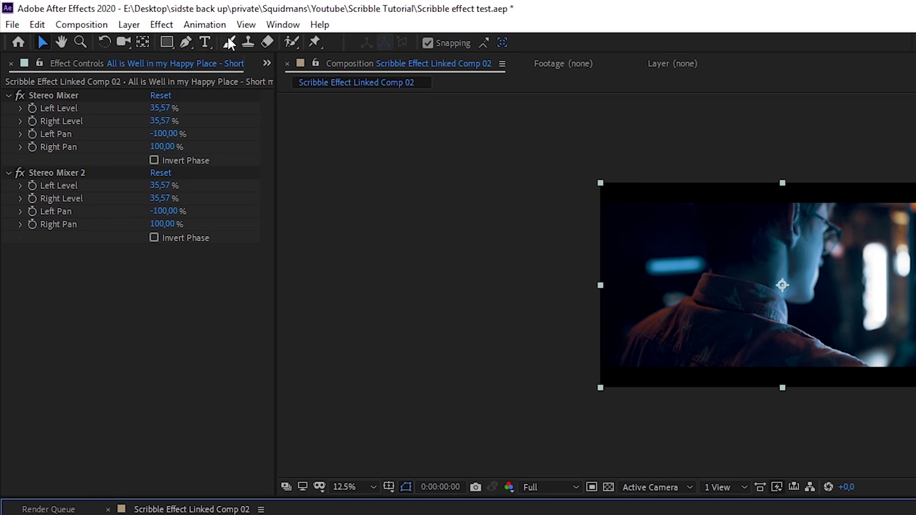
click(230, 43)
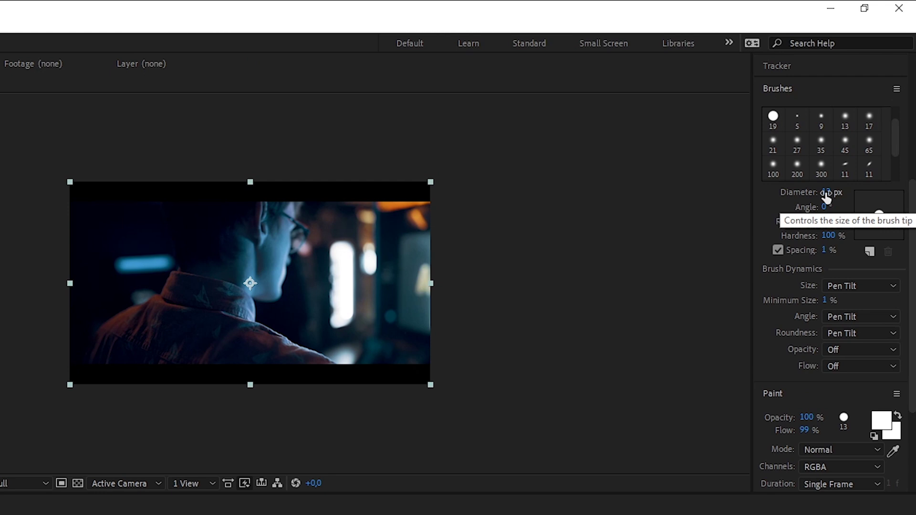
drag(826, 196, 824, 192)
scroll(764, 426, down, 5)
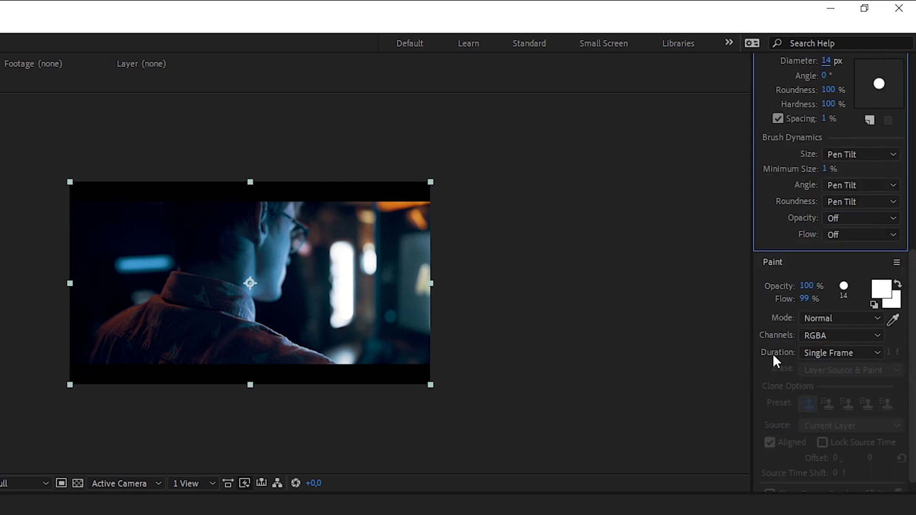
click(822, 352)
click(832, 399)
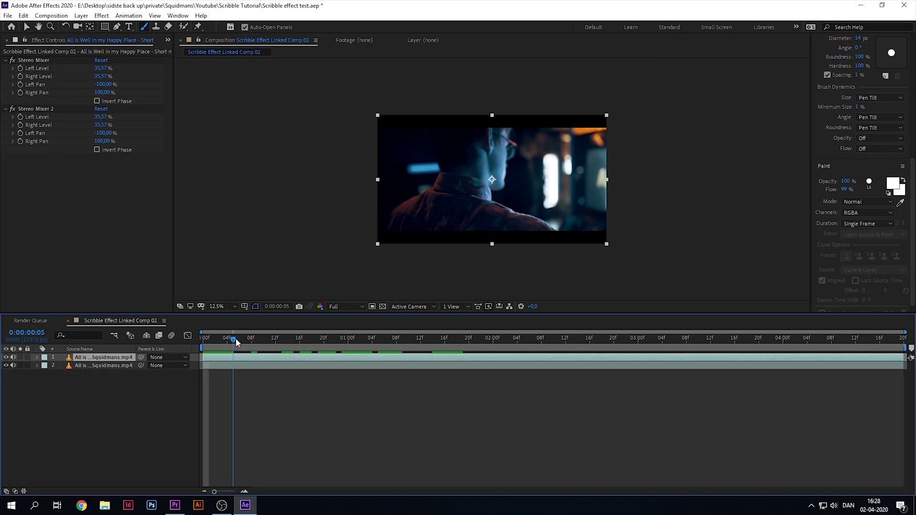
drag(235, 339, 349, 347)
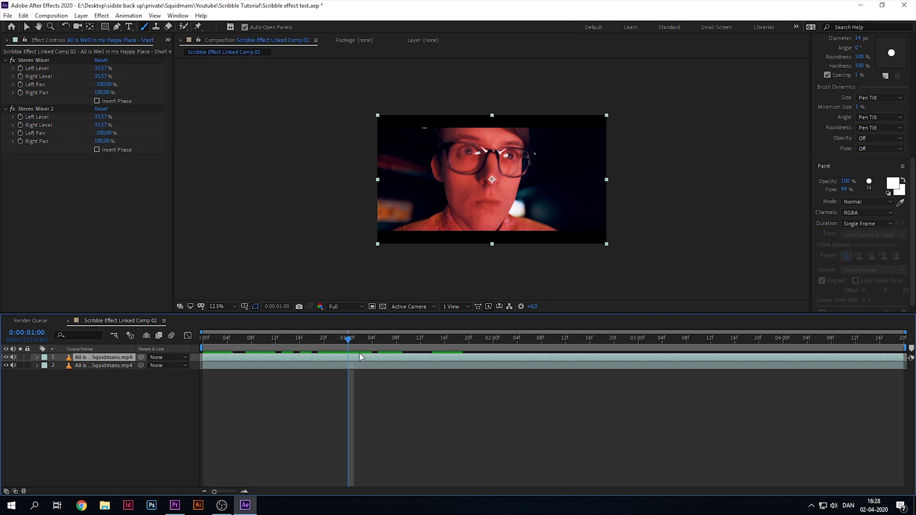
- Zoom to 25%, open the top layer, and paint a white stroke across the left lens
key(period)
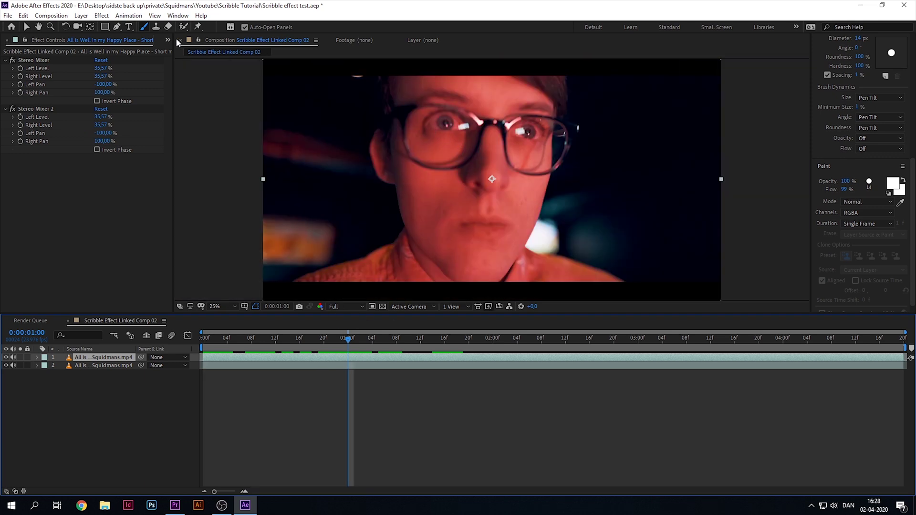
double_click(100, 358)
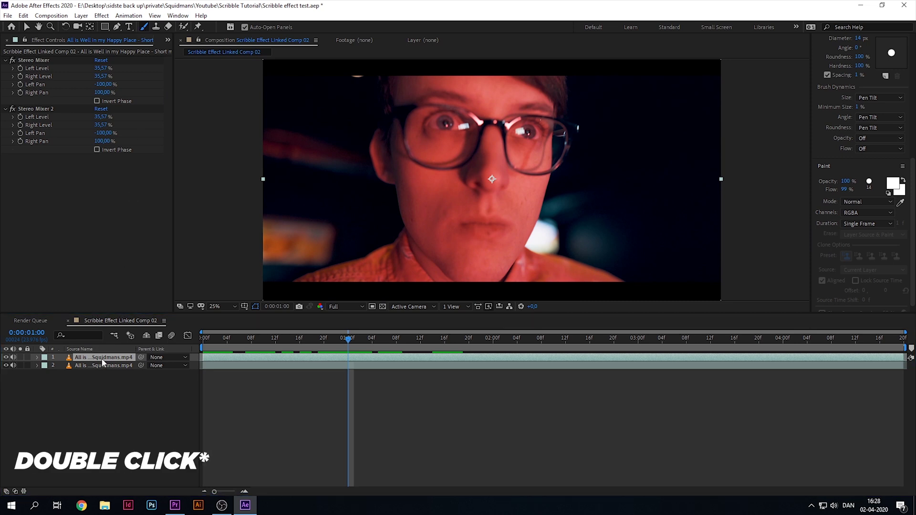
drag(422, 94, 457, 140)
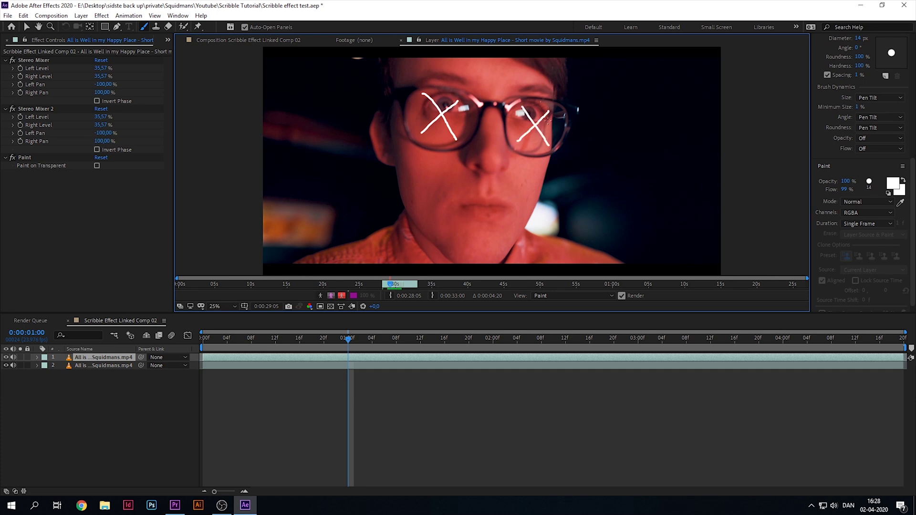
key(Page_Down)
key(Page_Up)
key(Page_Down)
key(Page_Up)
key(Page_Down)
key(Page_Up)
key(Page_Up)
key(Page_Down)
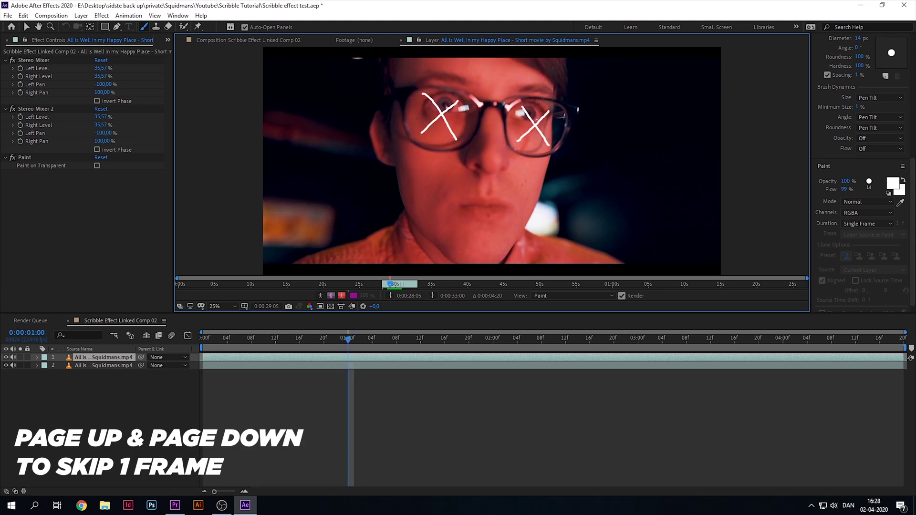
key(Page_Down)
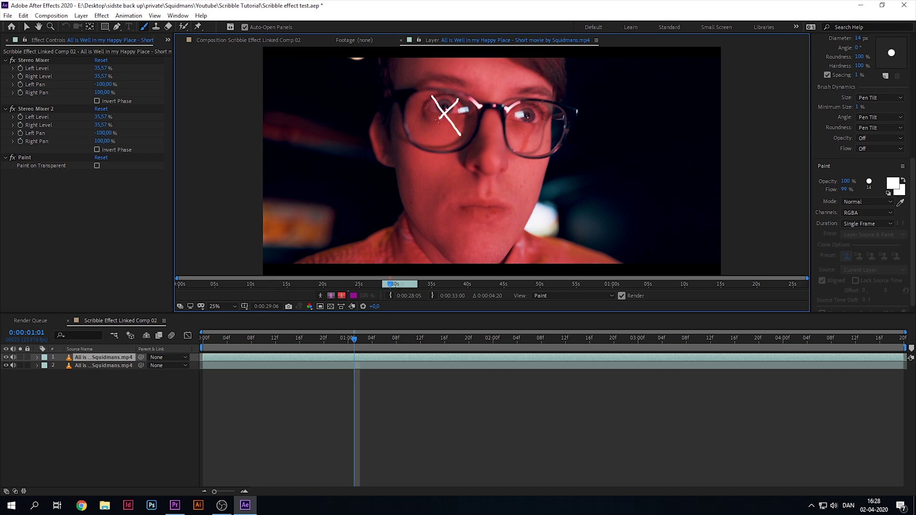
- Paint white crosses over both lenses on successive frames, advancing one frame each time
drag(521, 107, 547, 142)
key(Page_Down)
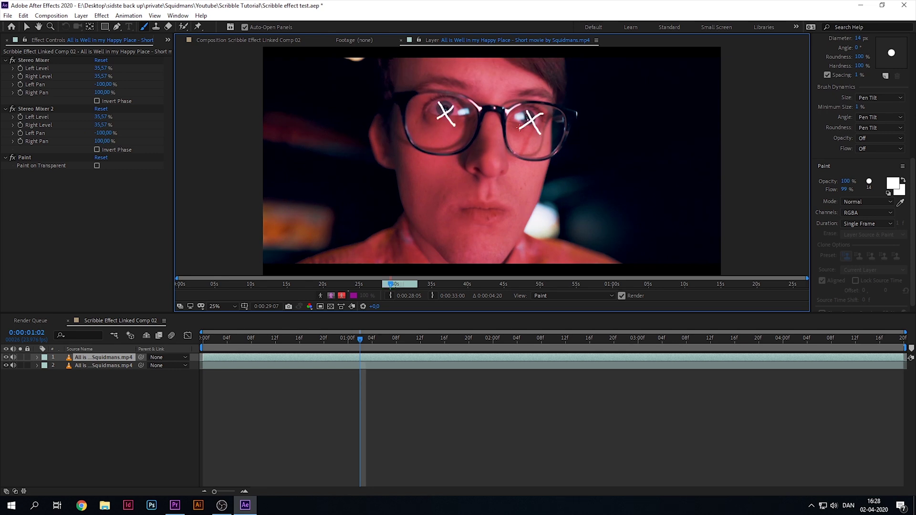
key(Page_Down)
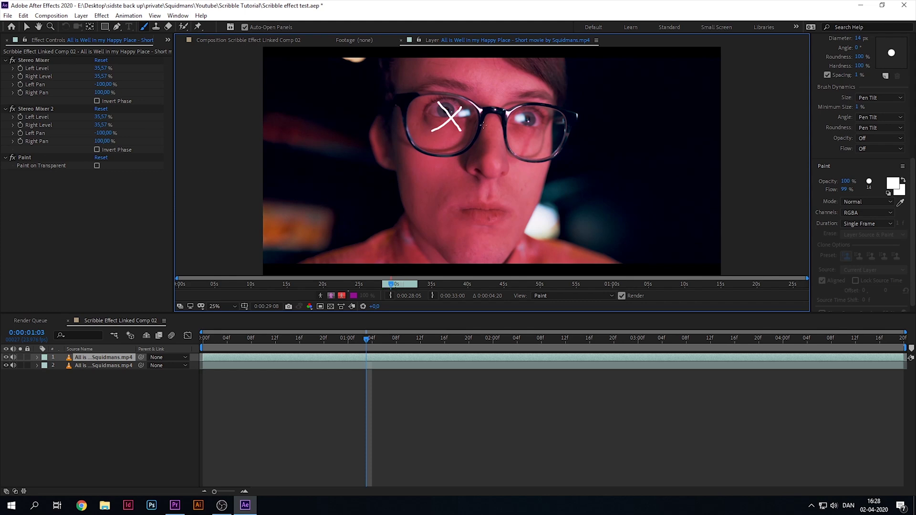
drag(525, 112, 543, 142)
key(Page_Down)
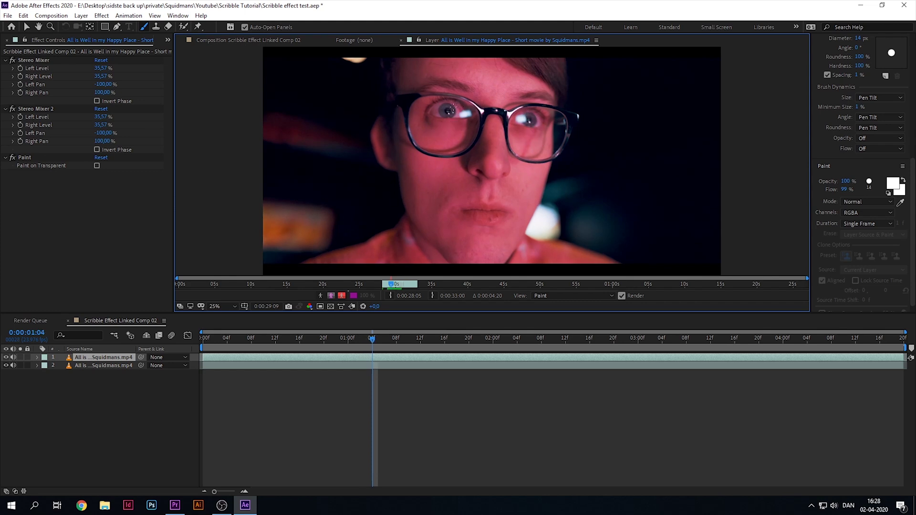
drag(443, 102, 465, 136)
drag(545, 117, 519, 137)
key(Page_Down)
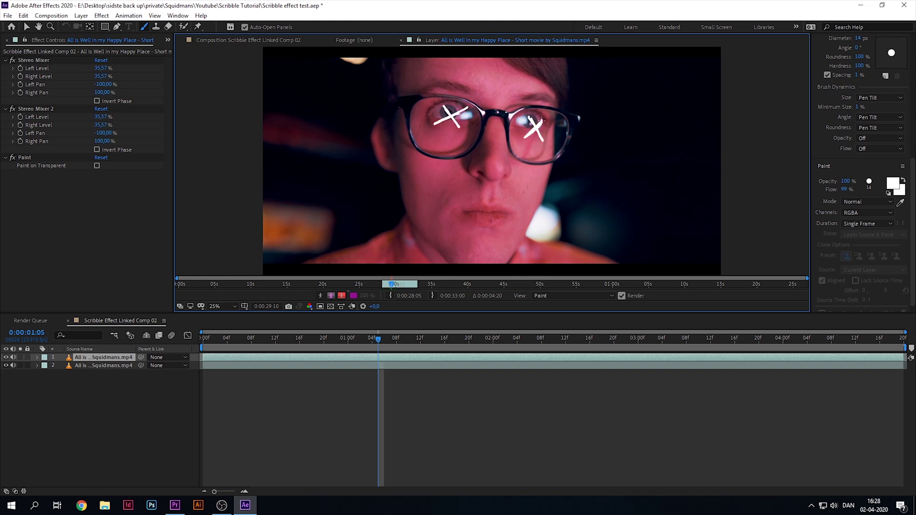
- Advance one frame, play back the painted frames, and return to 0:00:01:00
key(Page_Down)
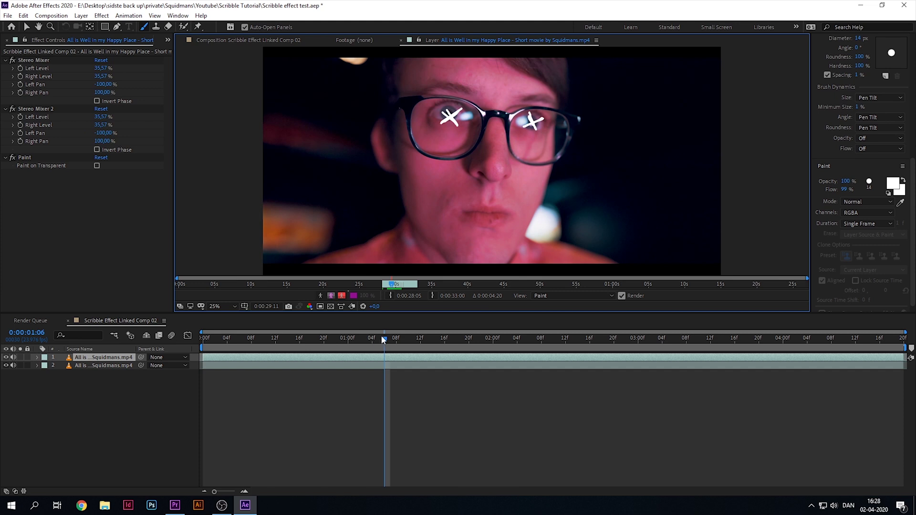
drag(384, 339, 336, 340)
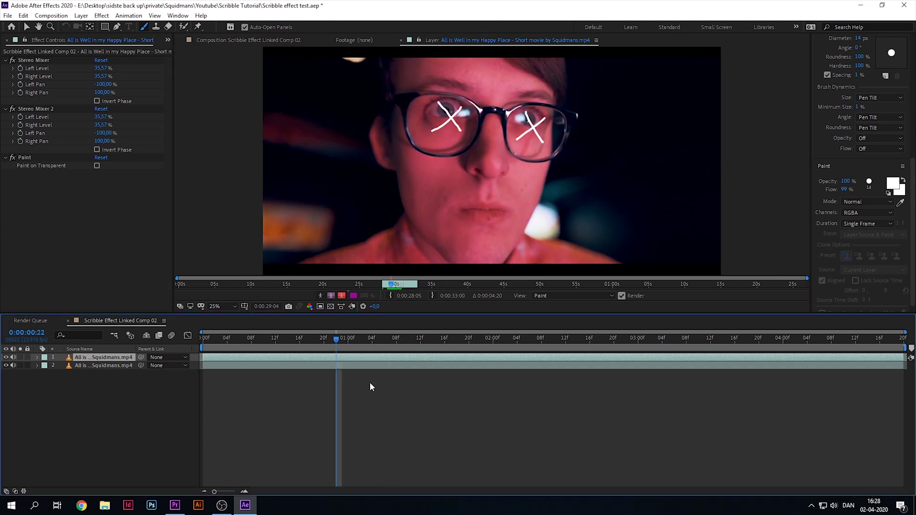
key(space)
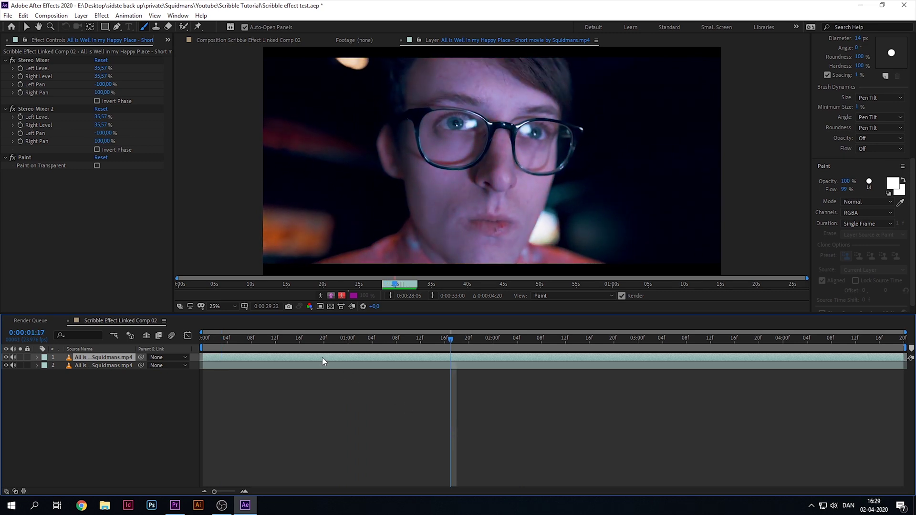
mouse_move(387, 330)
mouse_down()
mouse_move(349, 333)
mouse_move(406, 328)
mouse_move(337, 331)
mouse_move(373, 333)
mouse_up()
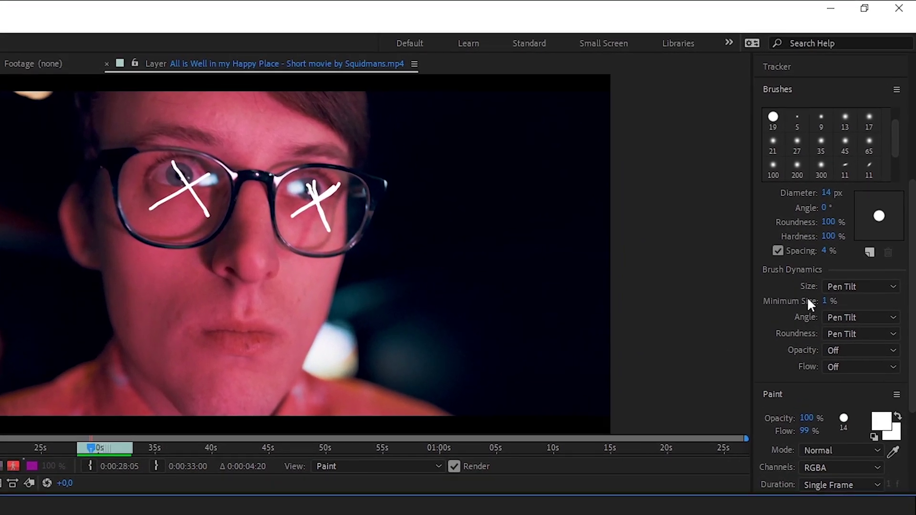
- Search Effects & Presets for 'glow' and drag Glow onto the painted footage layer
scroll(846, 376, down, 3)
scroll(846, 376, up, 8)
click(829, 267)
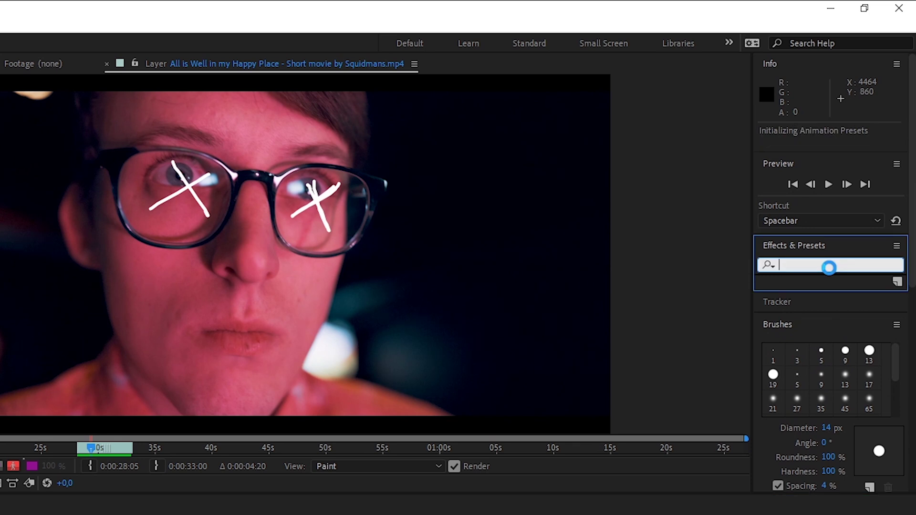
text(glow)
click(838, 311)
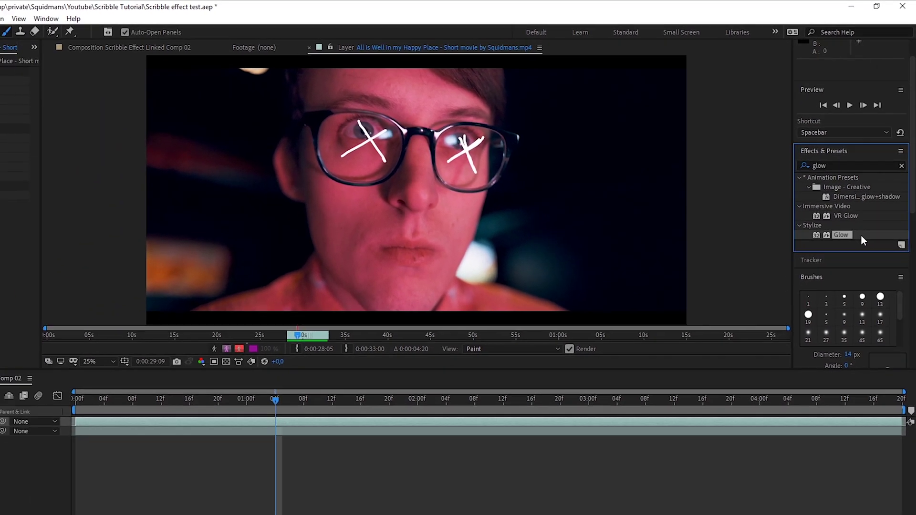
drag(851, 282, 96, 361)
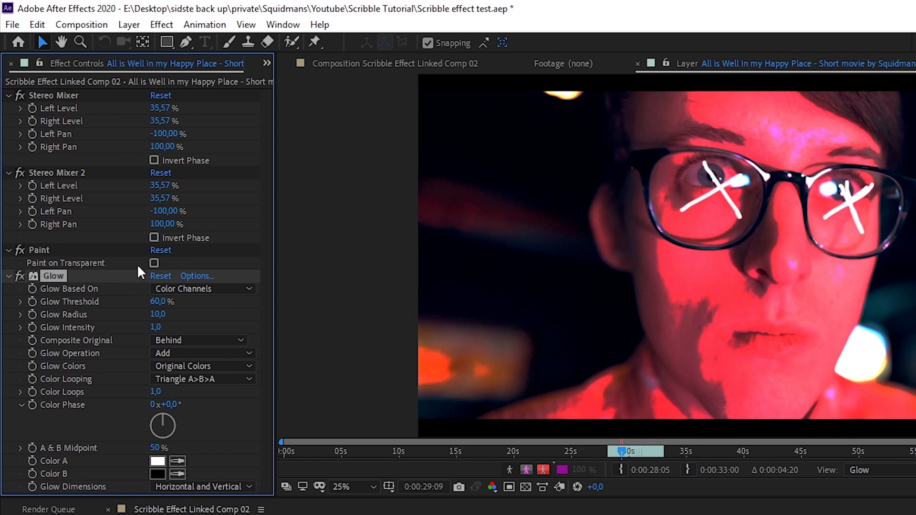
- Enable Paint on Transparent, set Glow Radius 29 and Intensity 1.2, then preview the composition
click(154, 263)
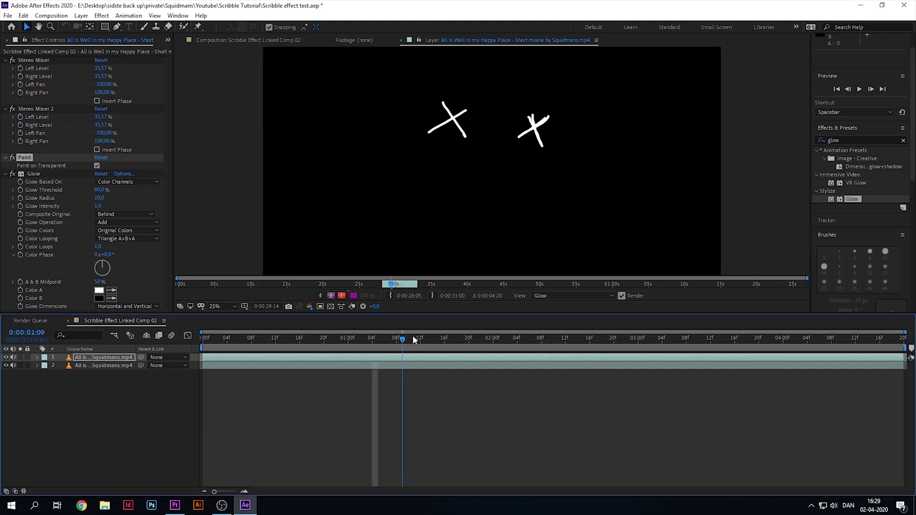
mouse_move(412, 335)
mouse_down()
mouse_move(338, 336)
mouse_move(356, 337)
mouse_up()
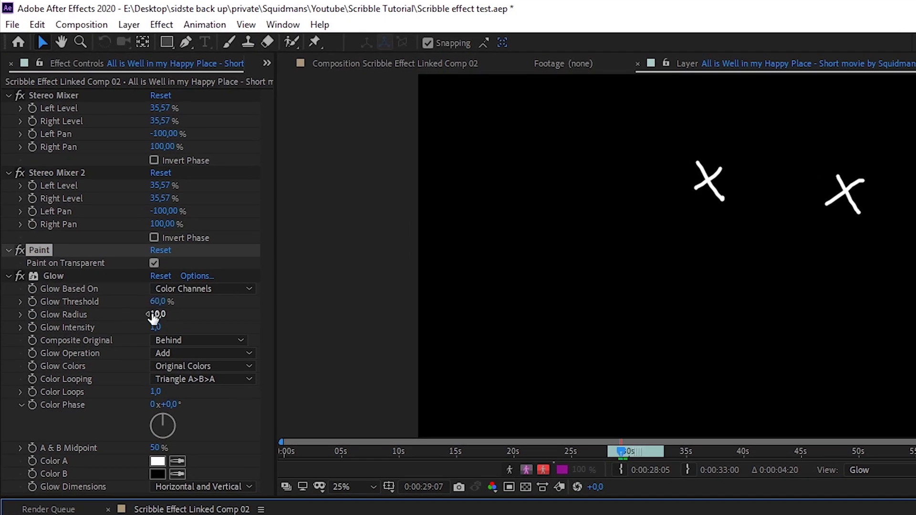
drag(154, 316, 170, 328)
drag(494, 465, 514, 476)
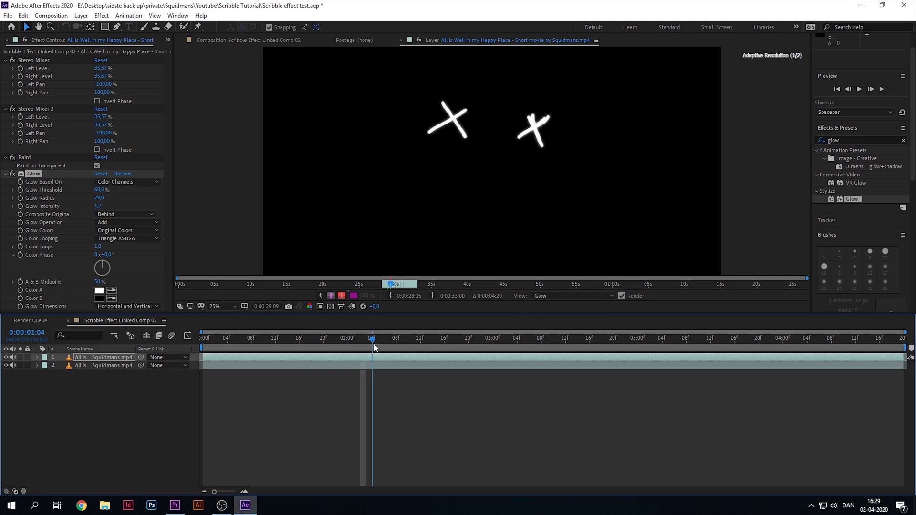
click(221, 40)
key(space)
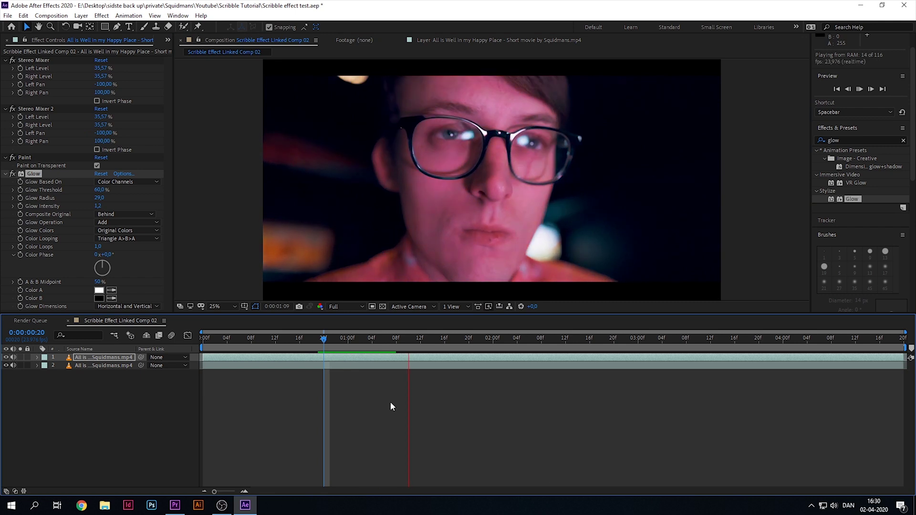
- Replay the composition from 0:08, stop it, and save the After Effects project
drag(239, 338, 251, 338)
key(space)
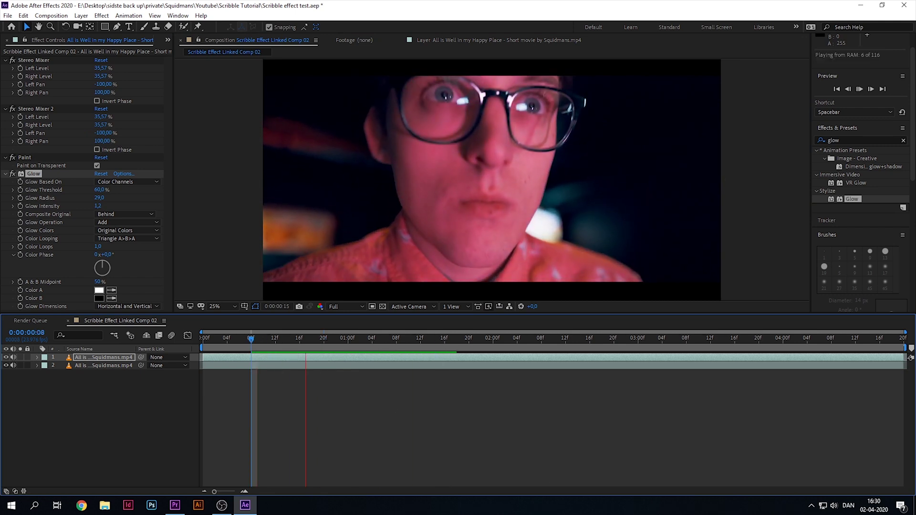
key(space)
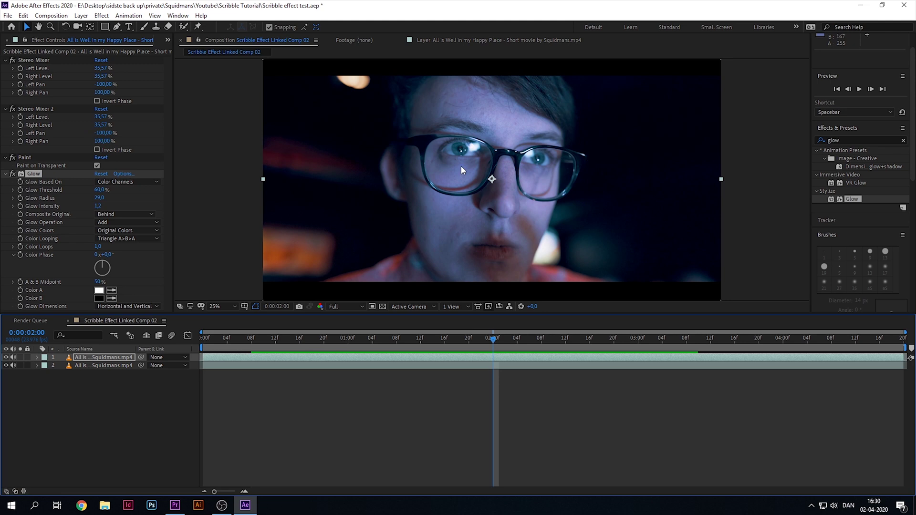
key(ctrl+s)
- Switch back to Premiere Pro and play the sequence containing the linked composition clip
click(168, 507)
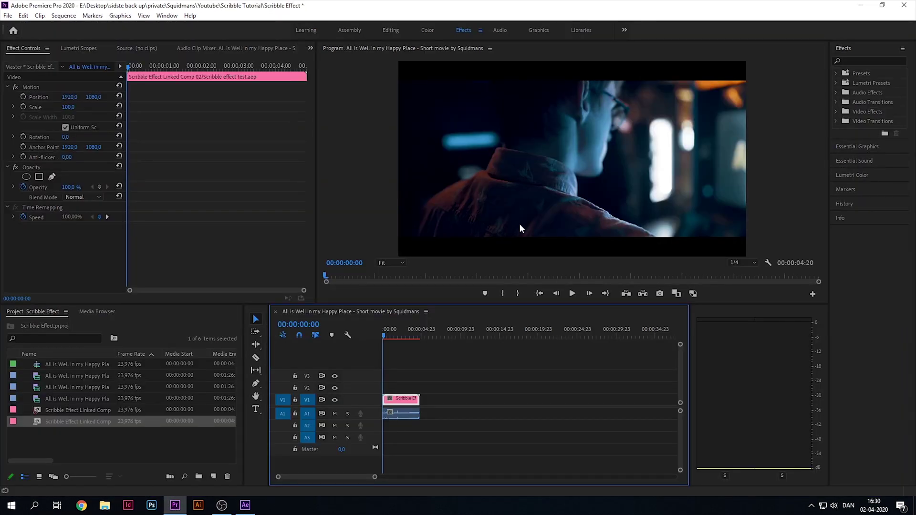
key(space)
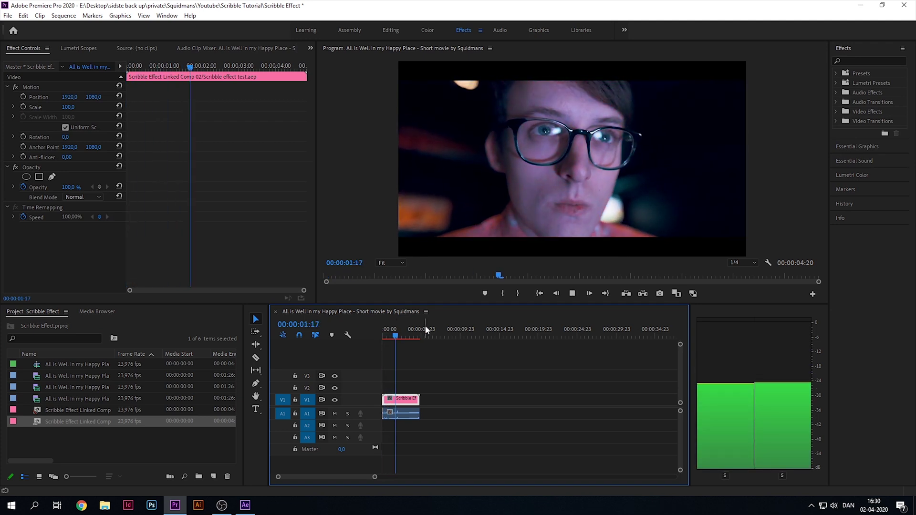